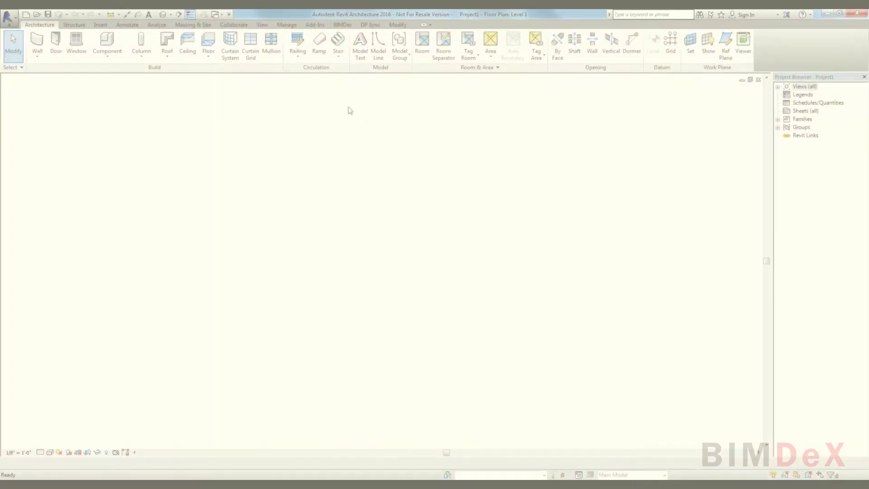
Show the Add-Ins ribbon tab with the Excel import commands
left_click(315, 25)
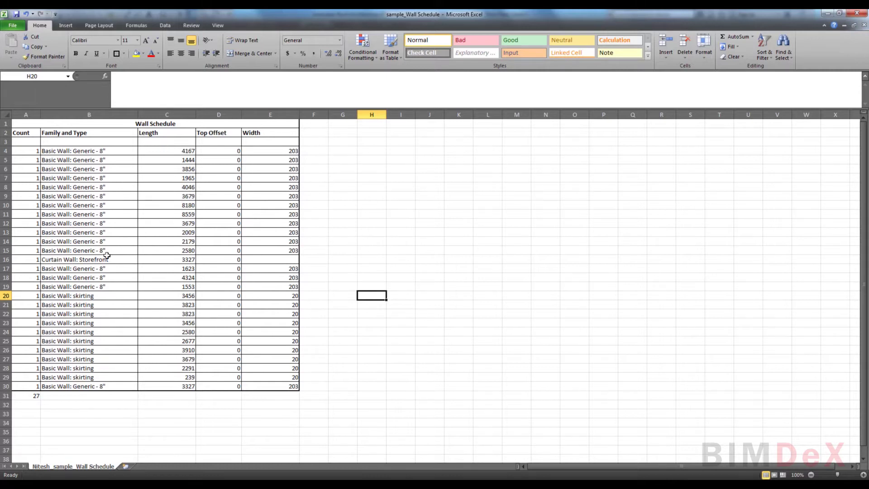
Select the Wall Schedule table cells in Excel, then return to the Revit project
left_click_drag(281, 388, 23, 121)
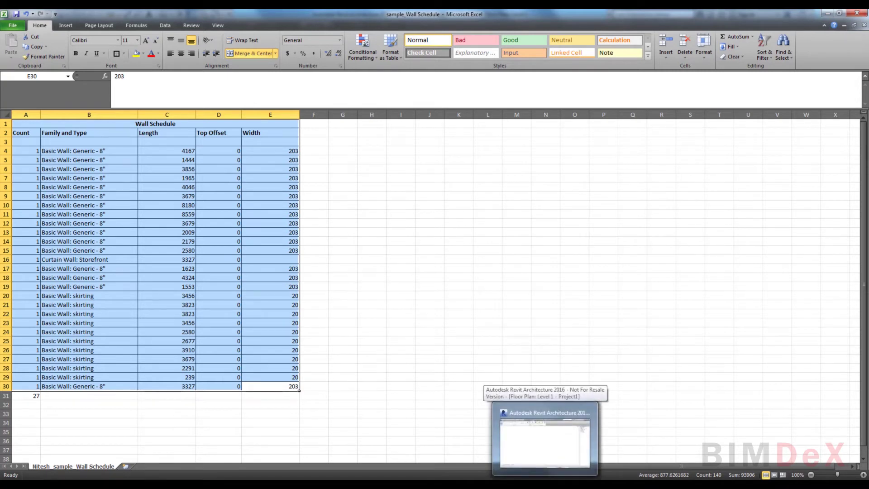
left_click(564, 455)
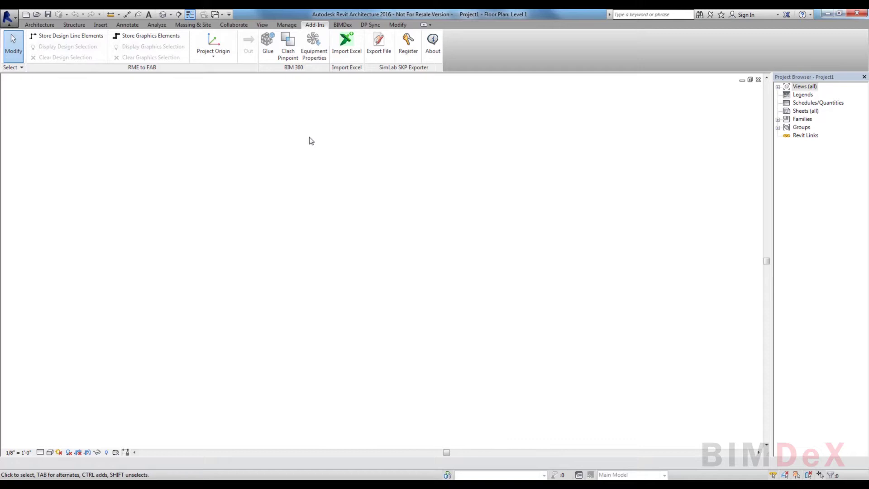
Open the Excel Import for Revit dialog and move it slightly higher on screen
left_click(346, 56)
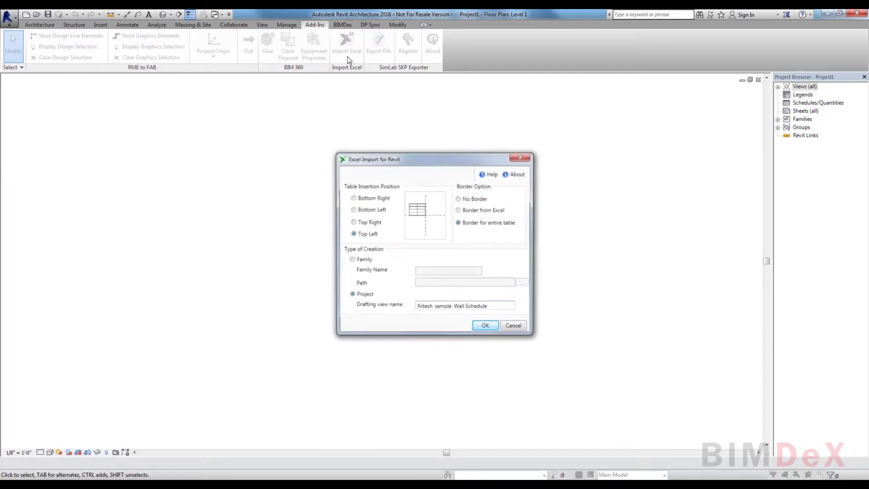
left_click_drag(432, 163, 416, 133)
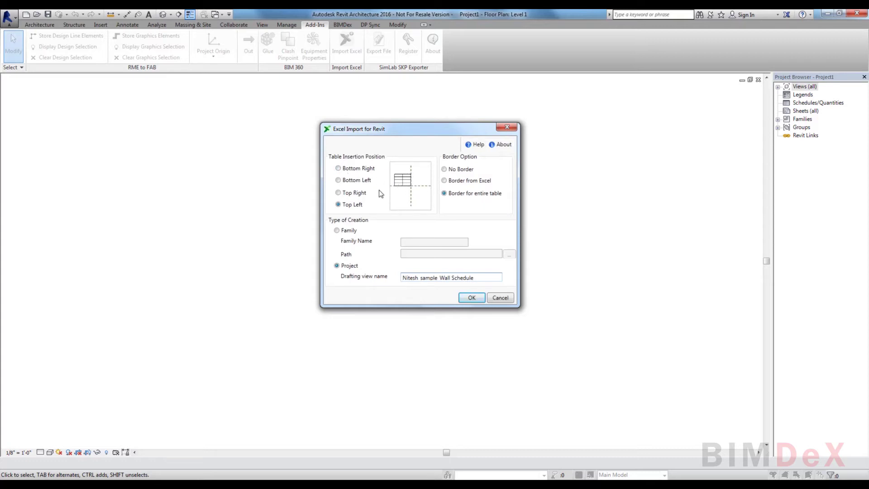
Set insertion position to Bottom Right and border option to Border for entire table
left_click(339, 167)
left_click(338, 180)
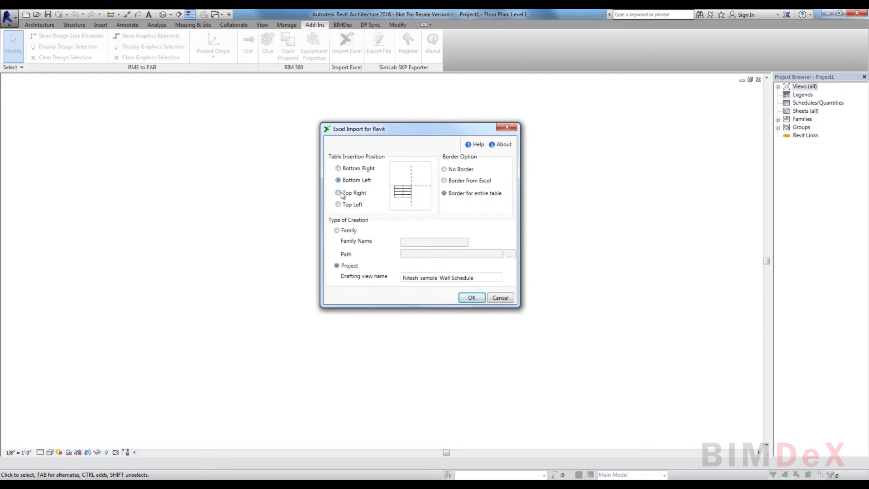
left_click(339, 193)
left_click(339, 204)
left_click(338, 168)
left_click(444, 169)
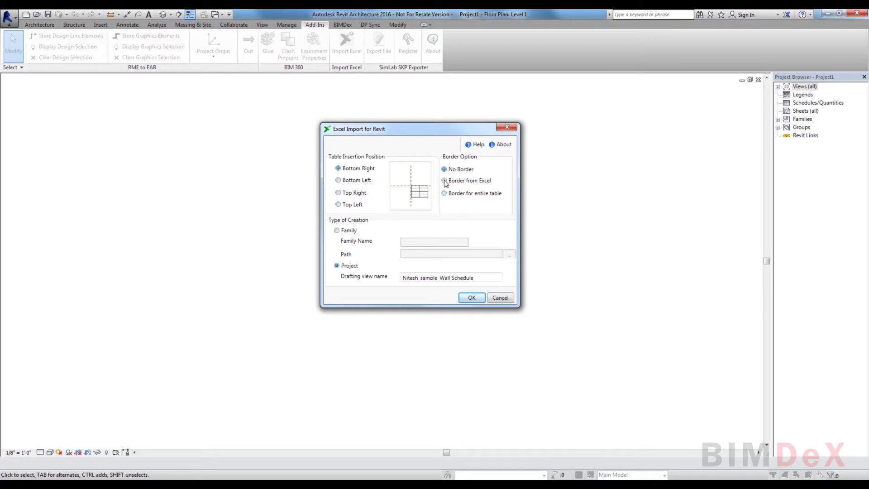
left_click(444, 181)
left_click(448, 169)
left_click(445, 181)
left_click(445, 193)
Choose Family creation and edit the family name to sample_Wall Schedule
left_click(337, 230)
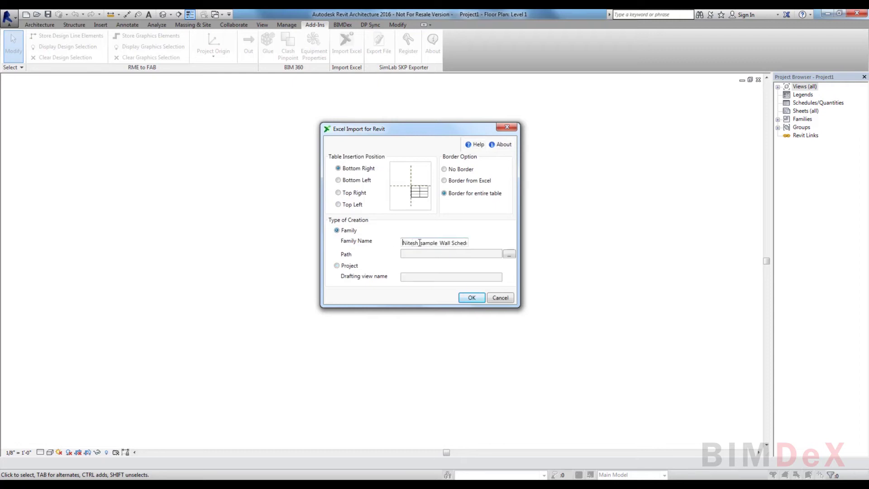
left_click_drag(419, 243, 387, 240)
key("Delete")
left_click(422, 243)
key("BackSpace")
type("_")
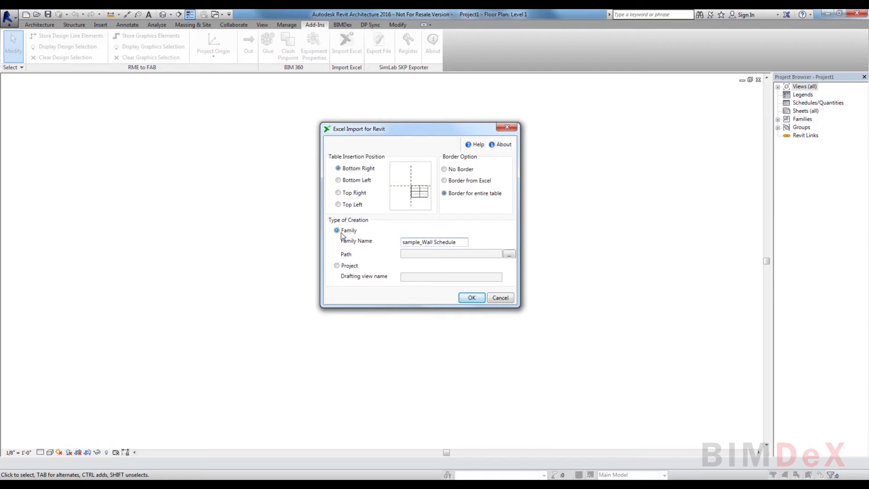
Trim the leading name from the drafting view name, then return to Family and trim its prefix
left_click(336, 266)
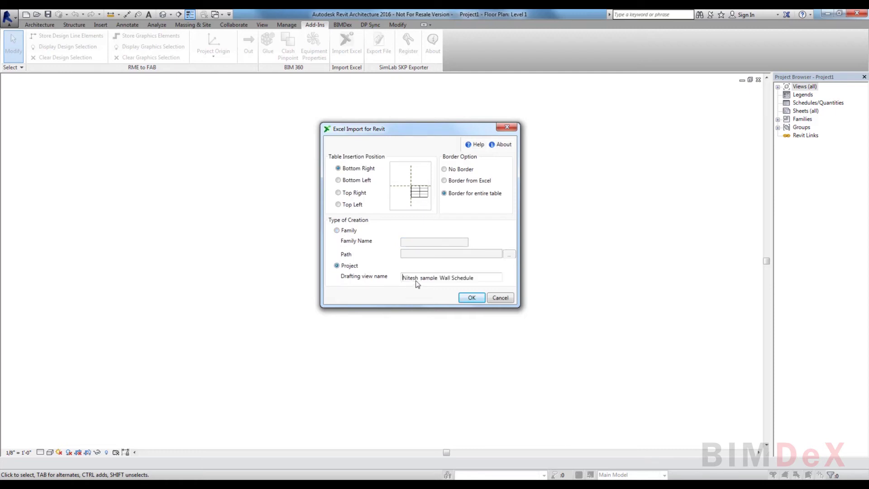
left_click_drag(420, 278, 387, 279)
key("BackSpace")
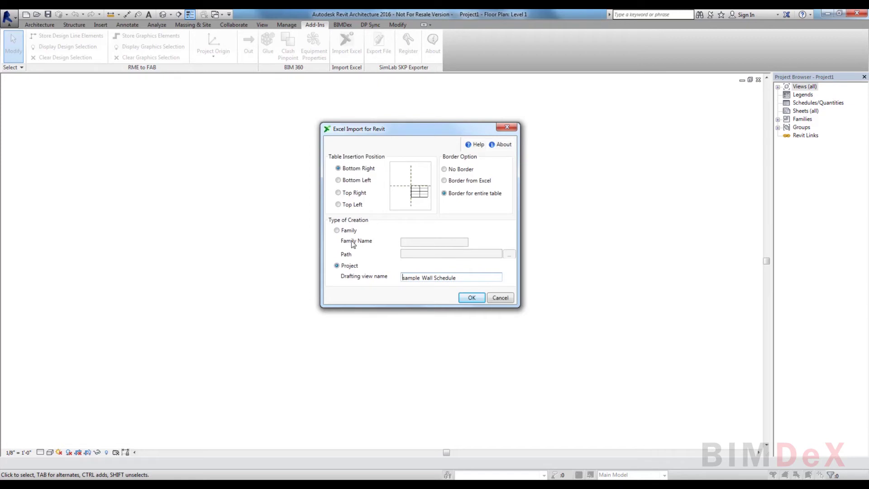
left_click(337, 230)
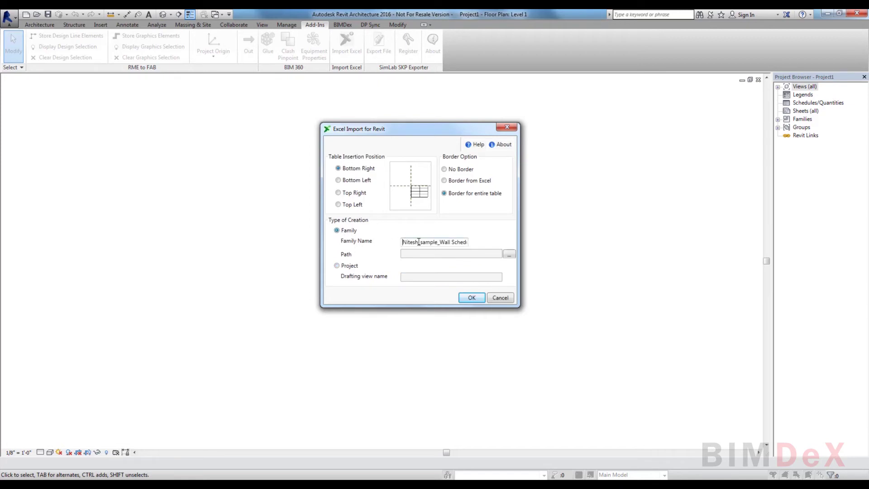
left_click_drag(420, 242, 379, 245)
key("BackSpace")
left_click_drag(457, 245, 395, 248)
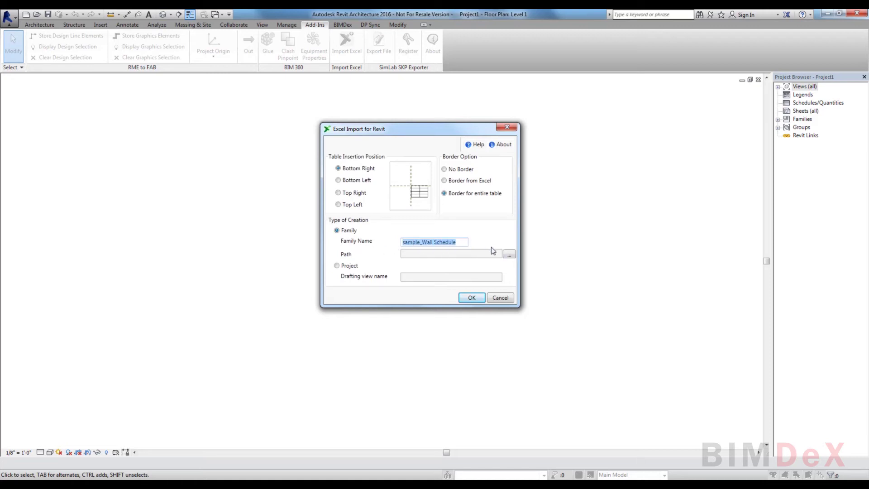
left_click(508, 255)
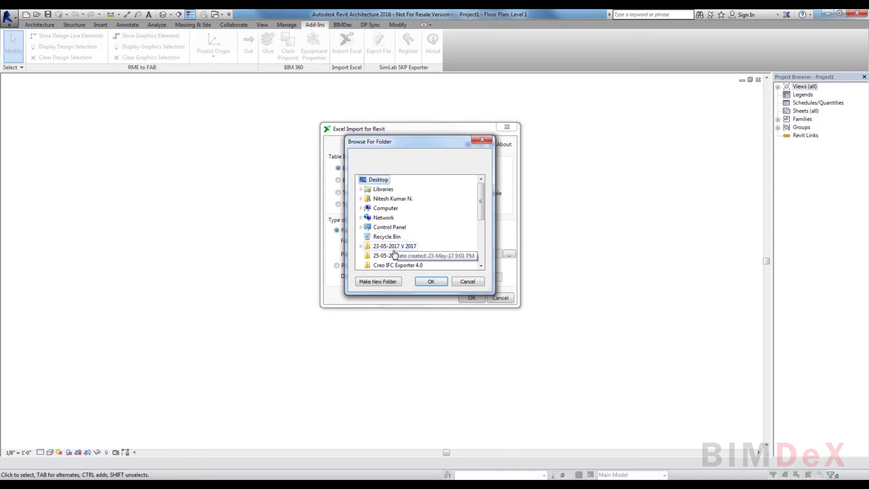
Save the family to the Revit data folder, run the import, and acknowledge the success message
left_click(388, 256)
scroll(389, 256, "down", 5)
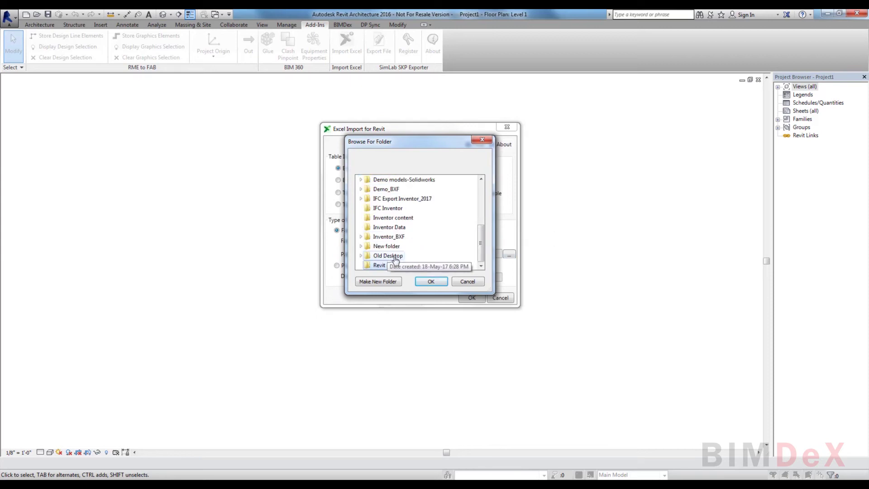
left_click(380, 265)
left_click(431, 281)
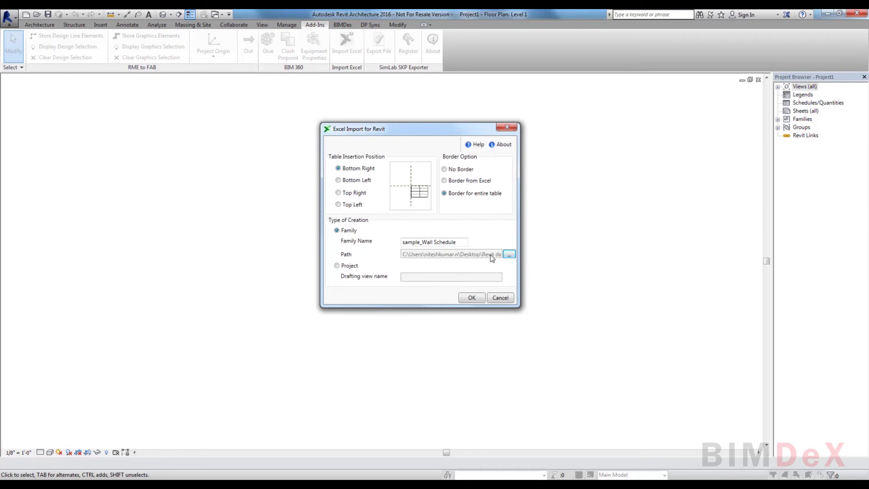
left_click(472, 297)
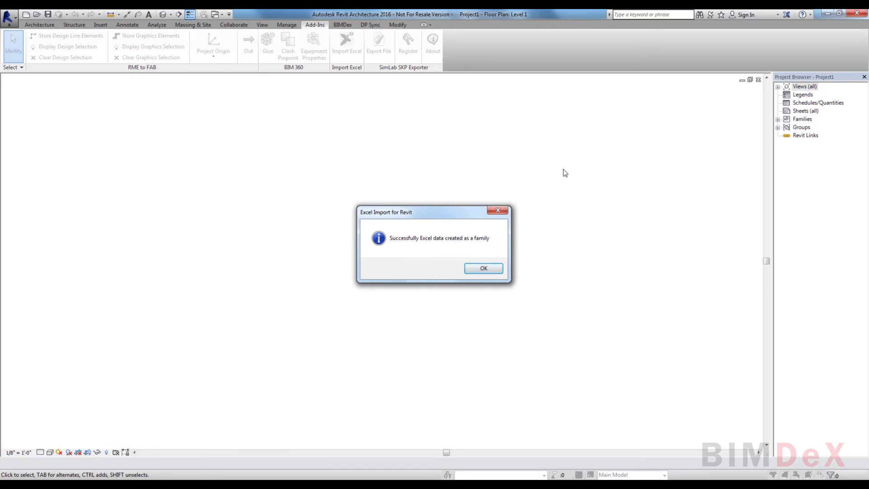
mouse_move(59, 486)
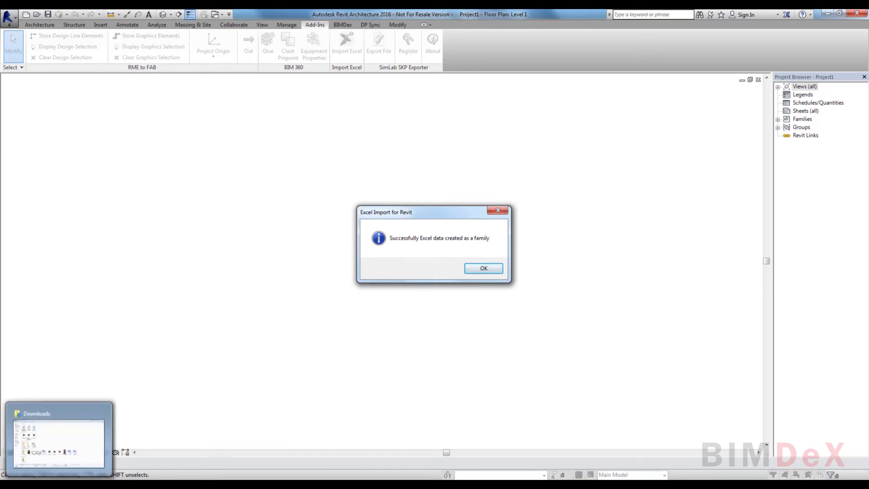
left_click(493, 270)
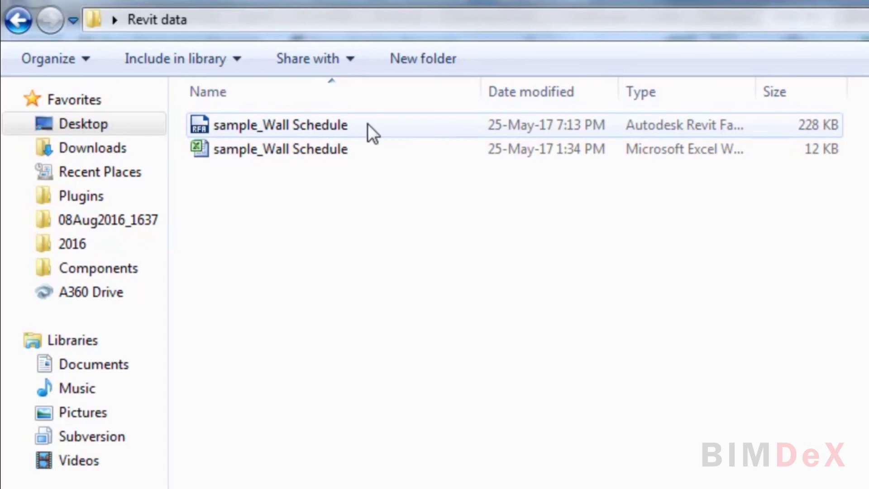
Select the new sample_Wall Schedule RFA file in Revit data, then reopen Import Excel in Revit
left_click(283, 129)
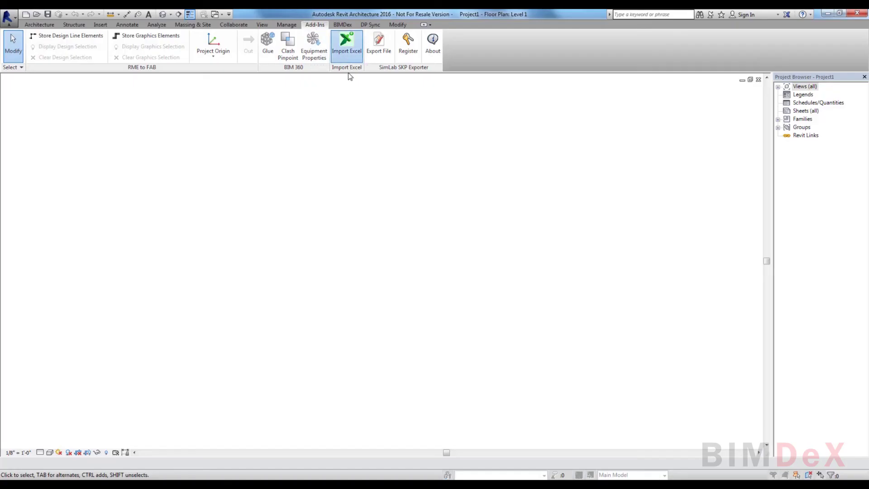
left_click(346, 45)
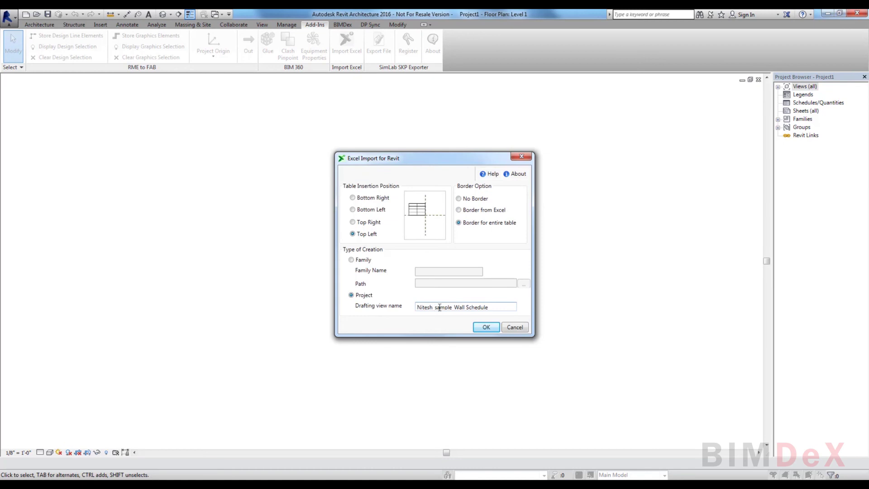
Rename the drafting view to sample_Wall Schedule and import the table into the project
left_click_drag(435, 307, 400, 310)
key("BackSpace")
left_click_drag(480, 308, 407, 311)
left_click(487, 328)
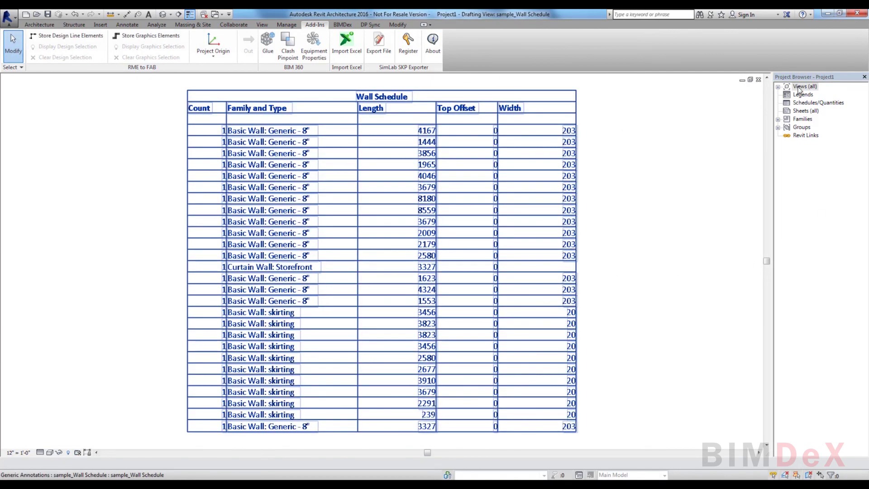
Expand Views (all) and Drafting Views, then open the sample_Wall Schedule view
left_click(778, 87)
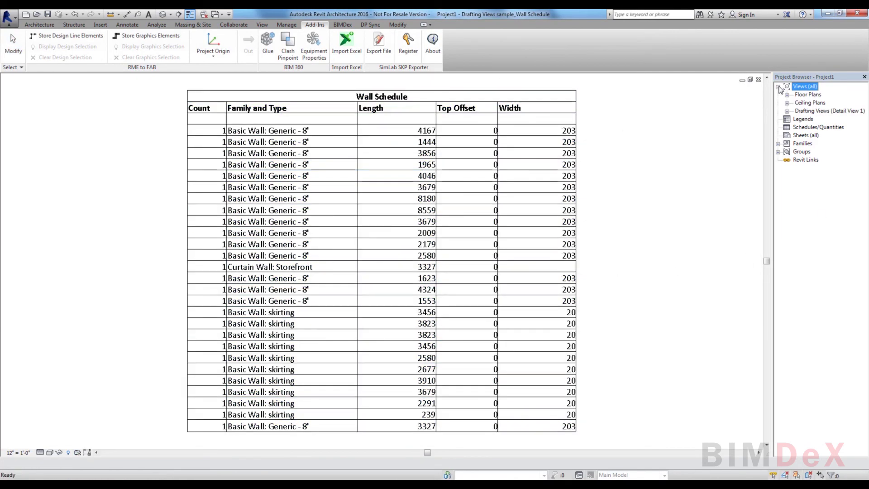
left_click(787, 111)
left_click(824, 120)
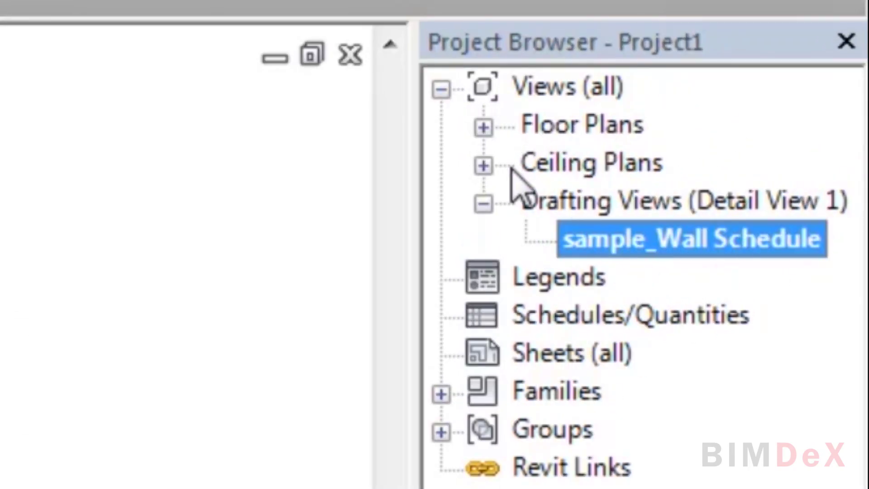
double_click(672, 251)
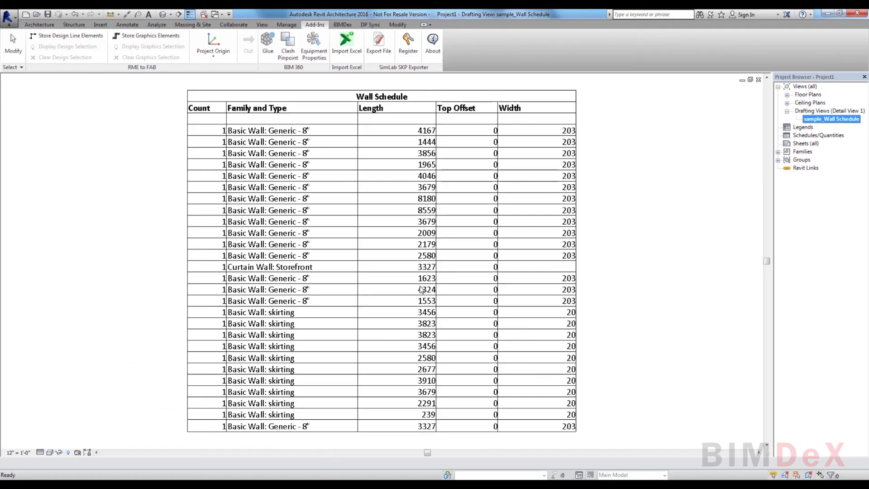